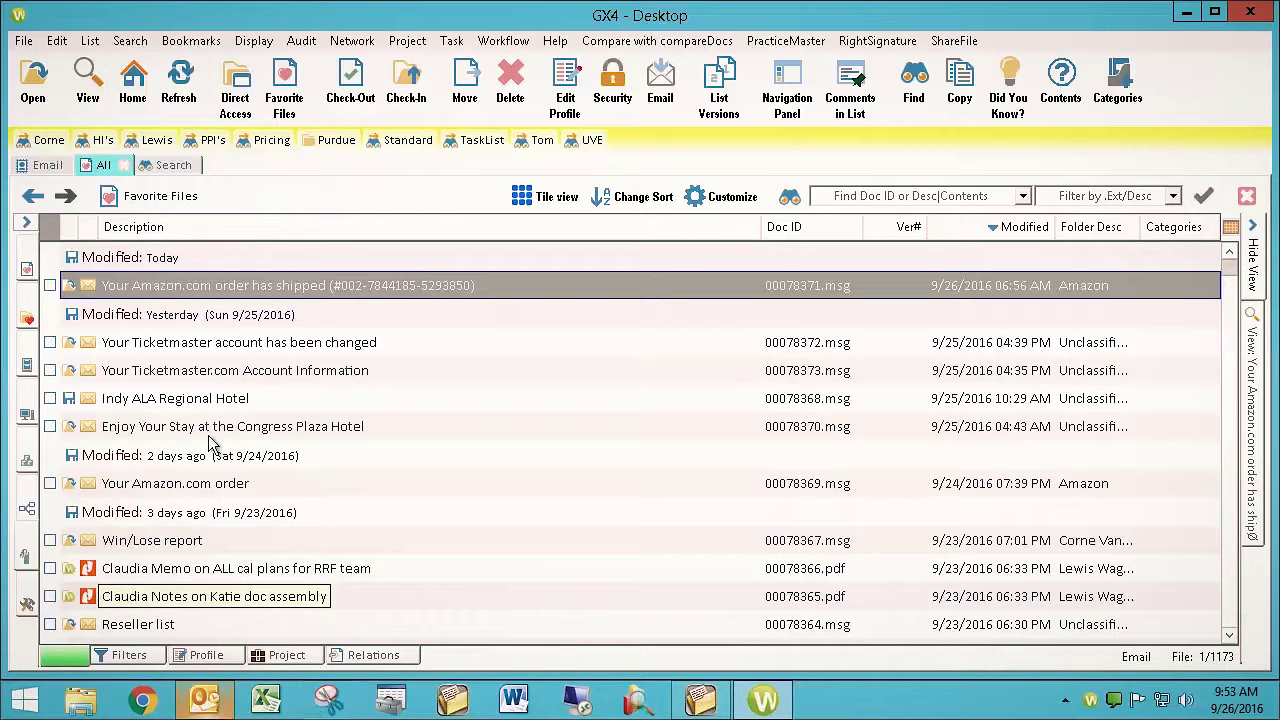
left_click(90, 41)
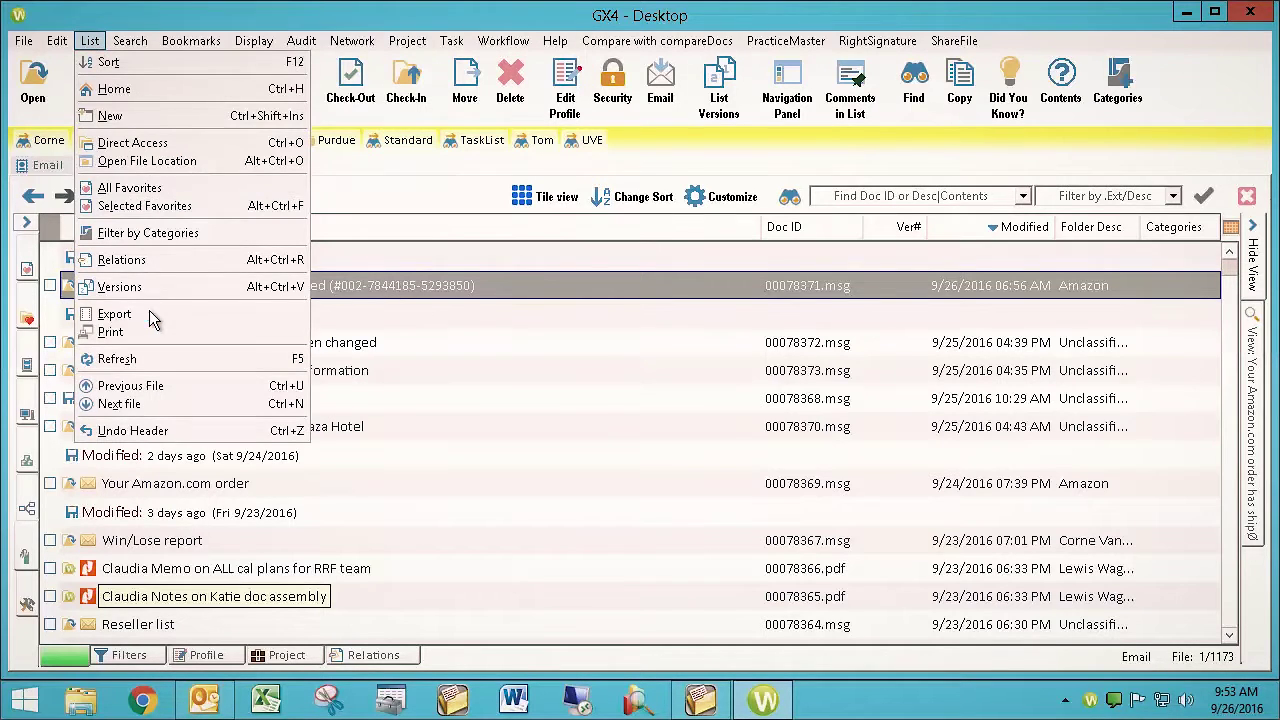
left_click(478, 292)
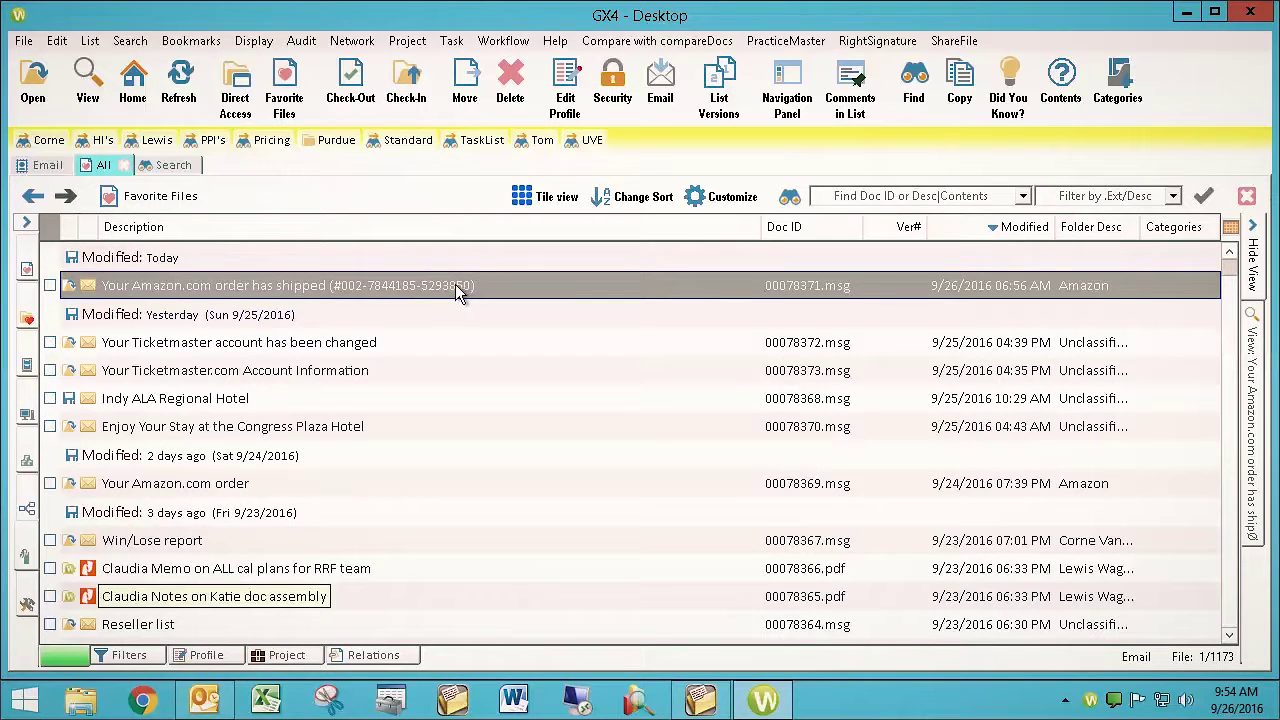
left_click(1234, 604)
left_click(1234, 604)
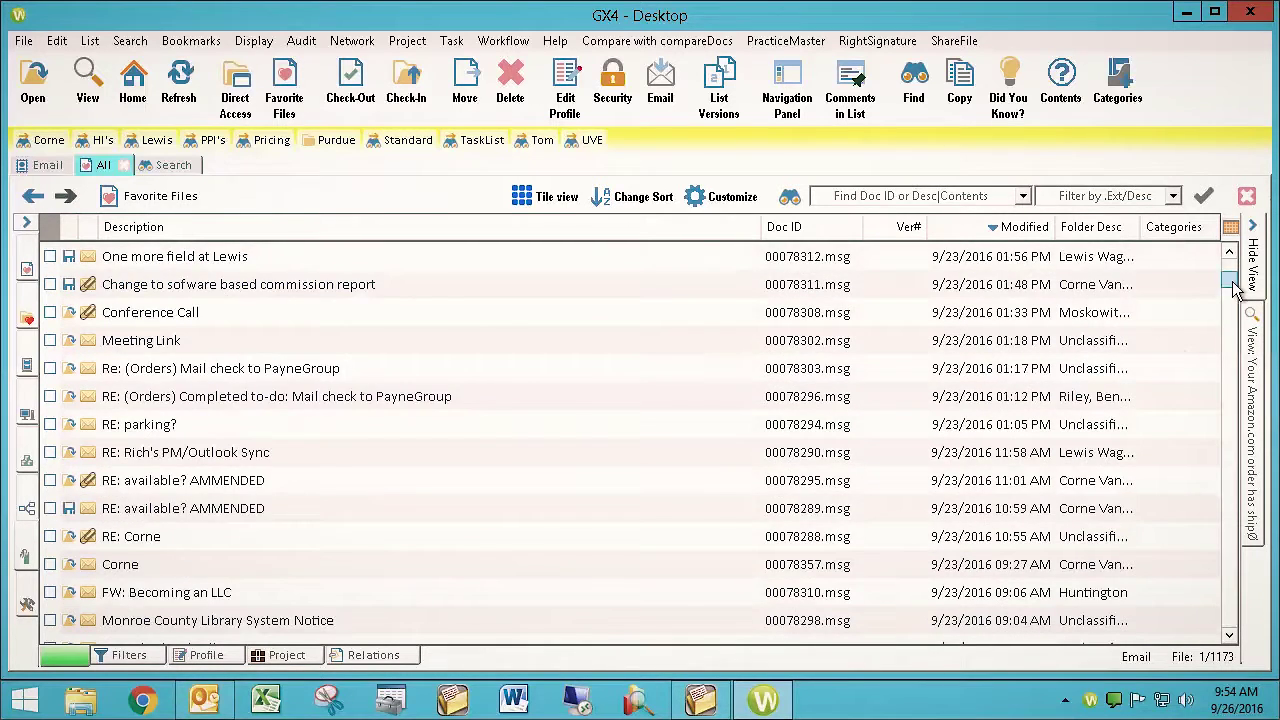
left_click_drag(1232, 283, 1229, 260)
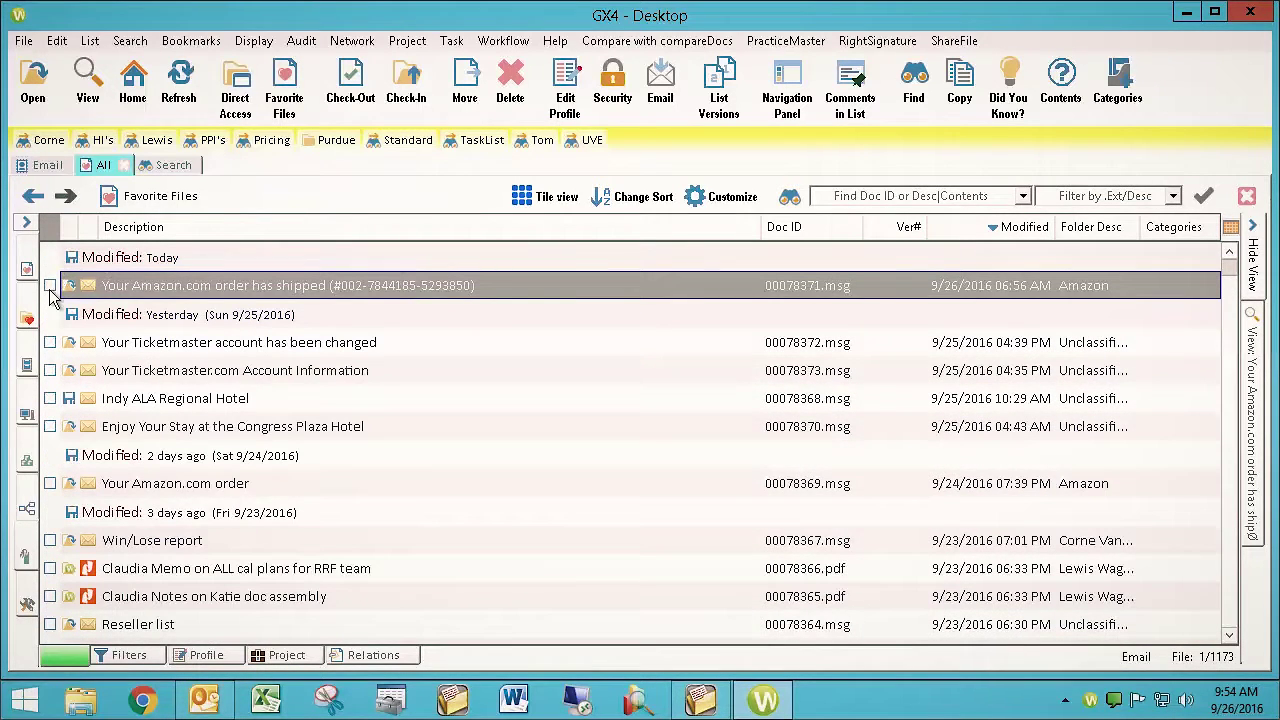
Tag the files from the Amazon shipping email through Claudia Notes on Katie doc assembly, plus Lewis Data and the 05:04 PM Skype reply
left_click(293, 598, "shift")
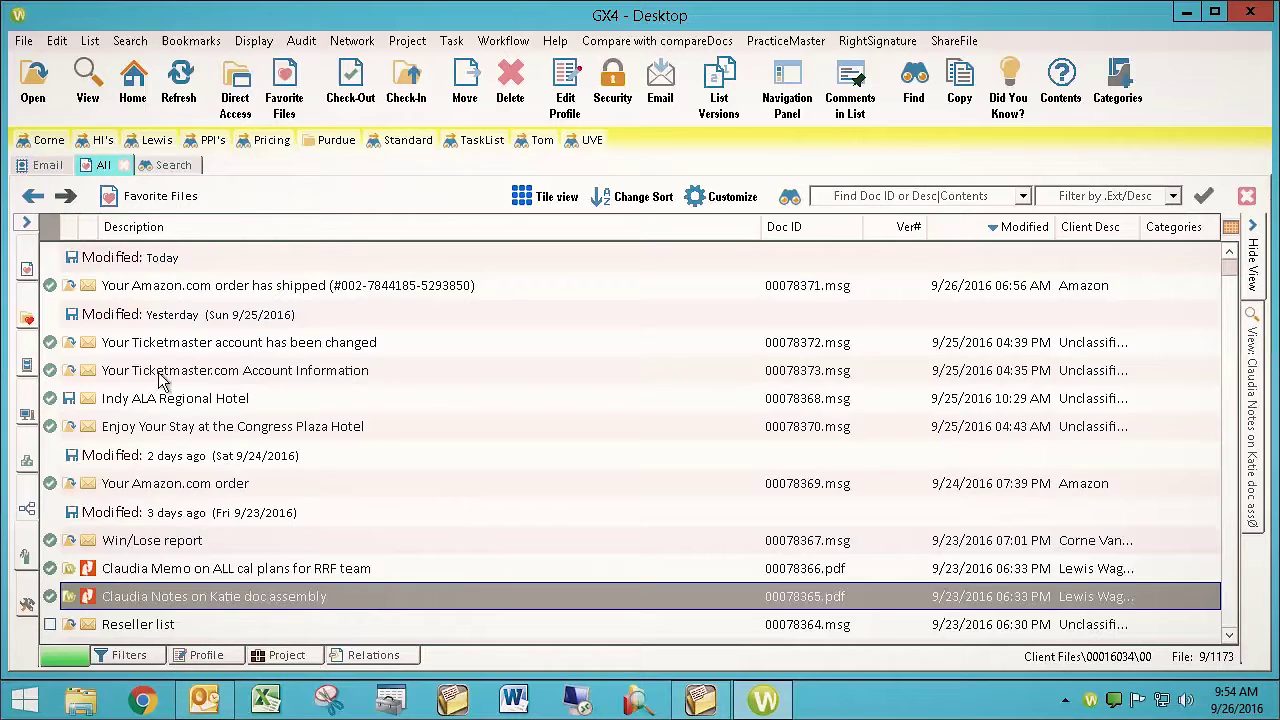
scroll(130, 400, "down", 3)
left_click(50, 540)
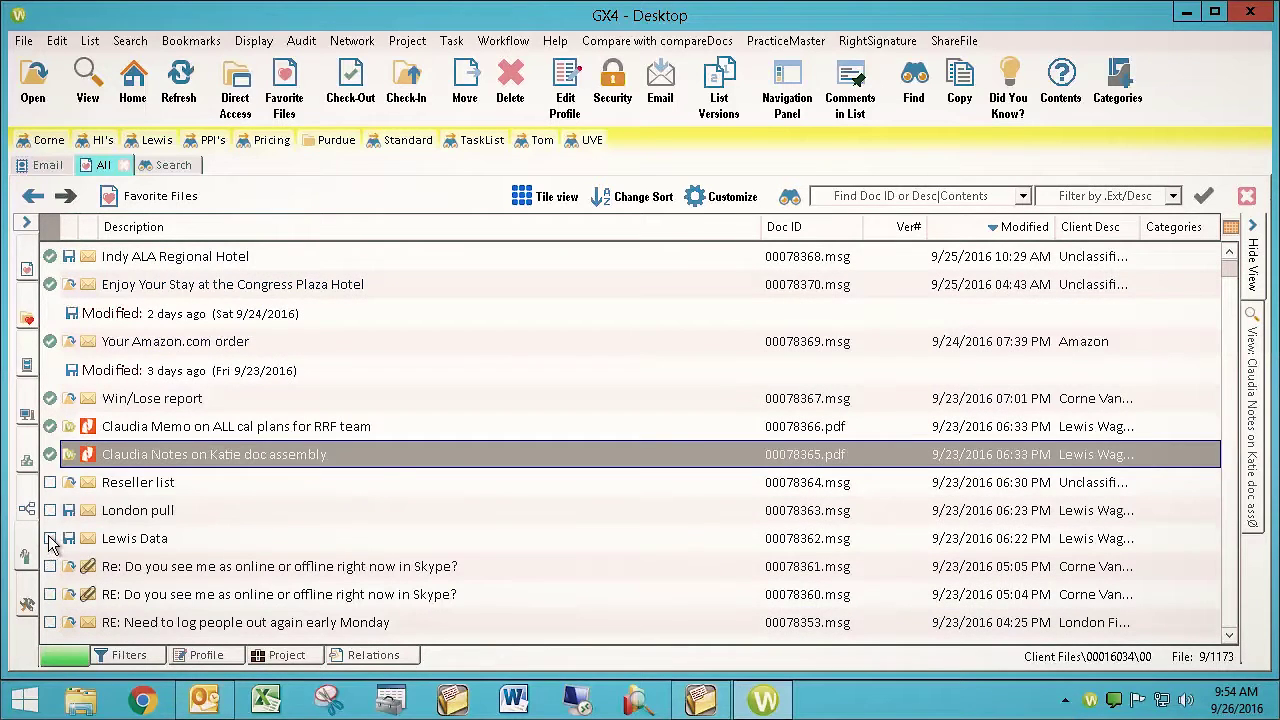
left_click(50, 594)
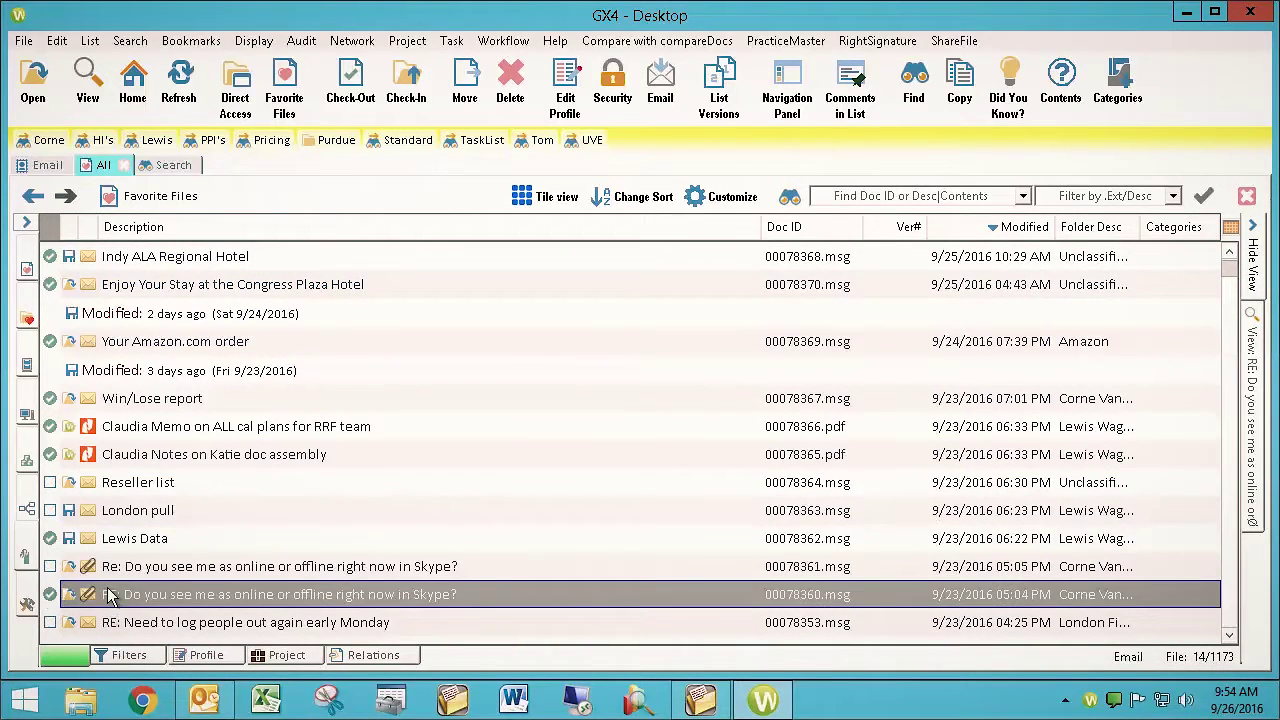
scroll(118, 598, "up", 3)
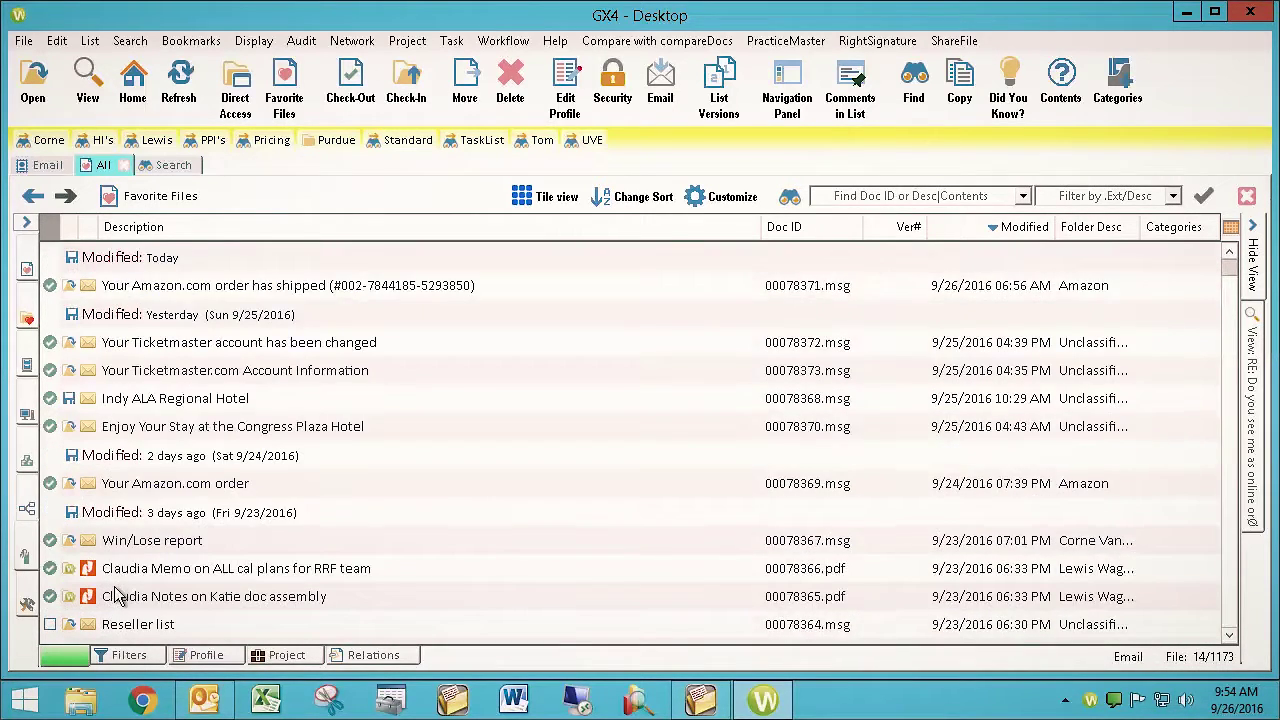
Untag all tagged files in the list and highlight the Amazon shipping email
right_click(50, 345)
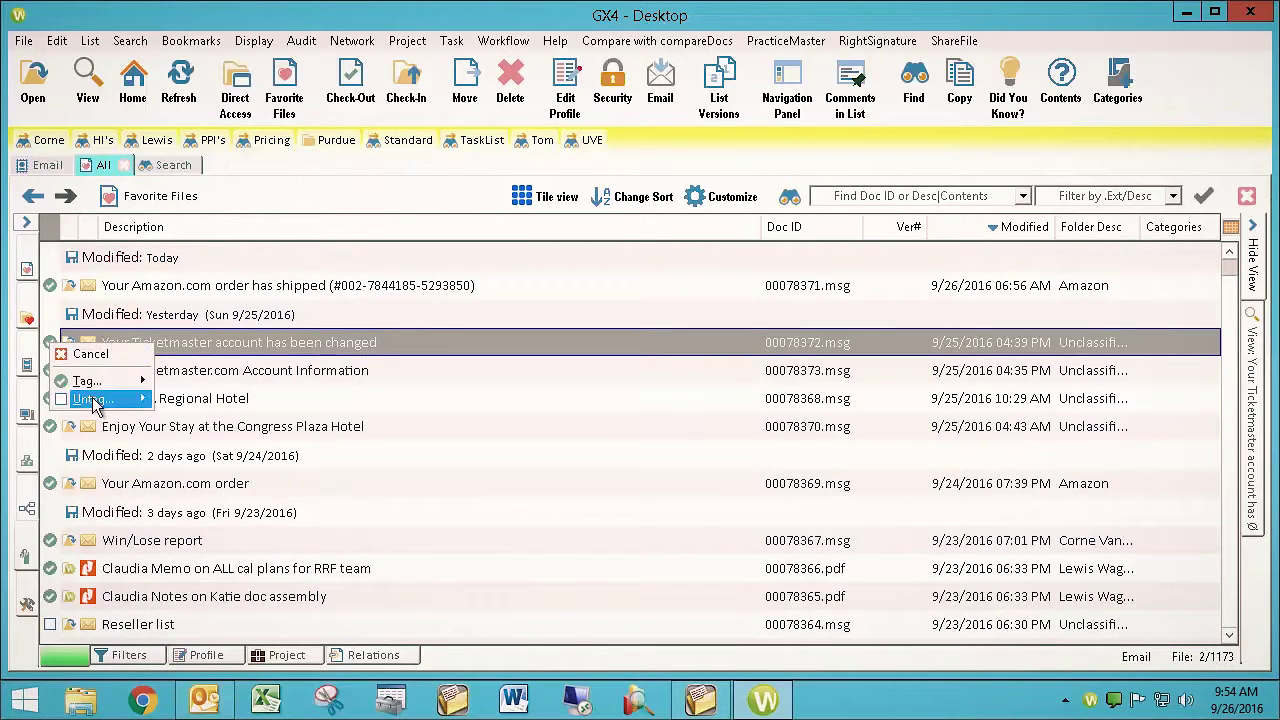
mouse_move(120, 399)
left_click(182, 400)
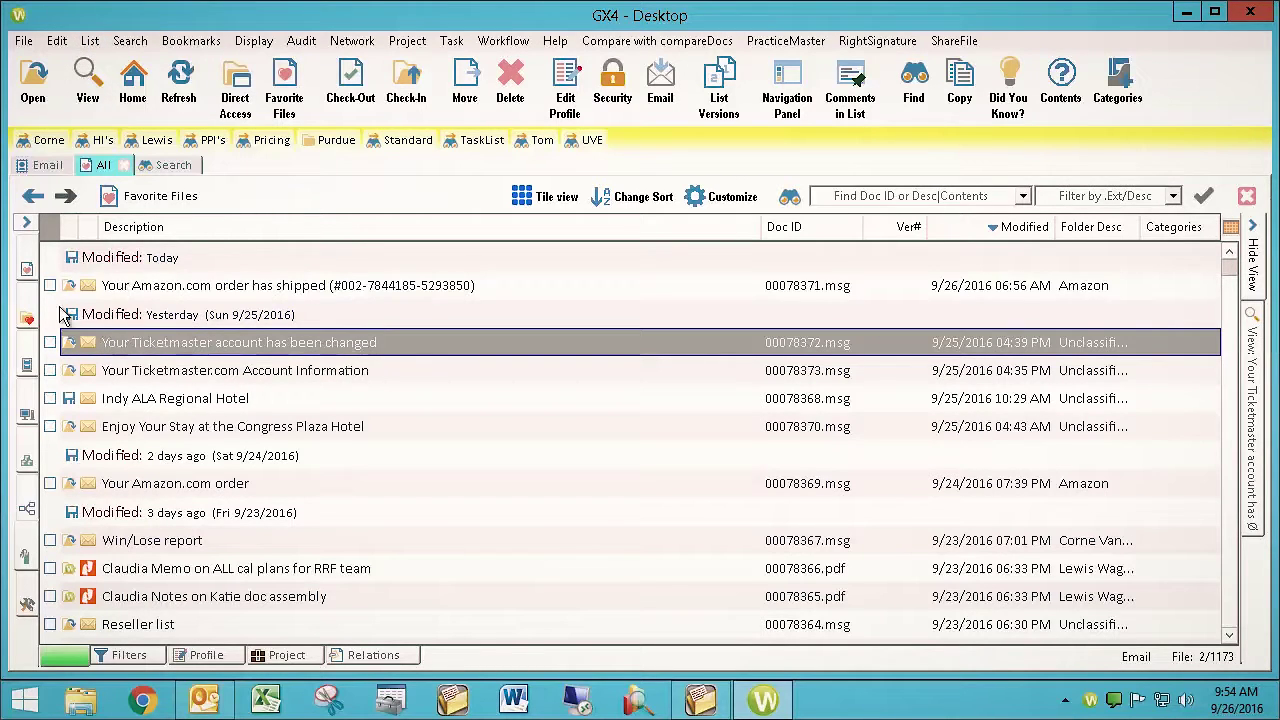
left_click(147, 290)
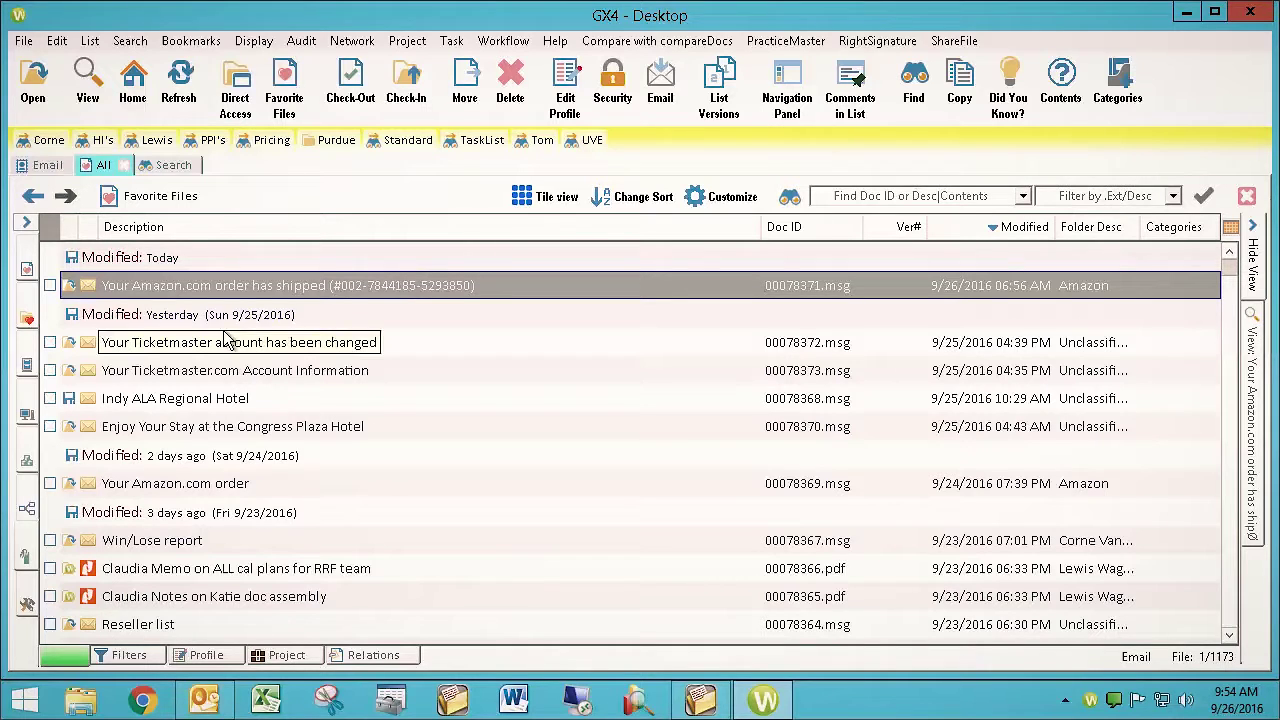
left_click(90, 44)
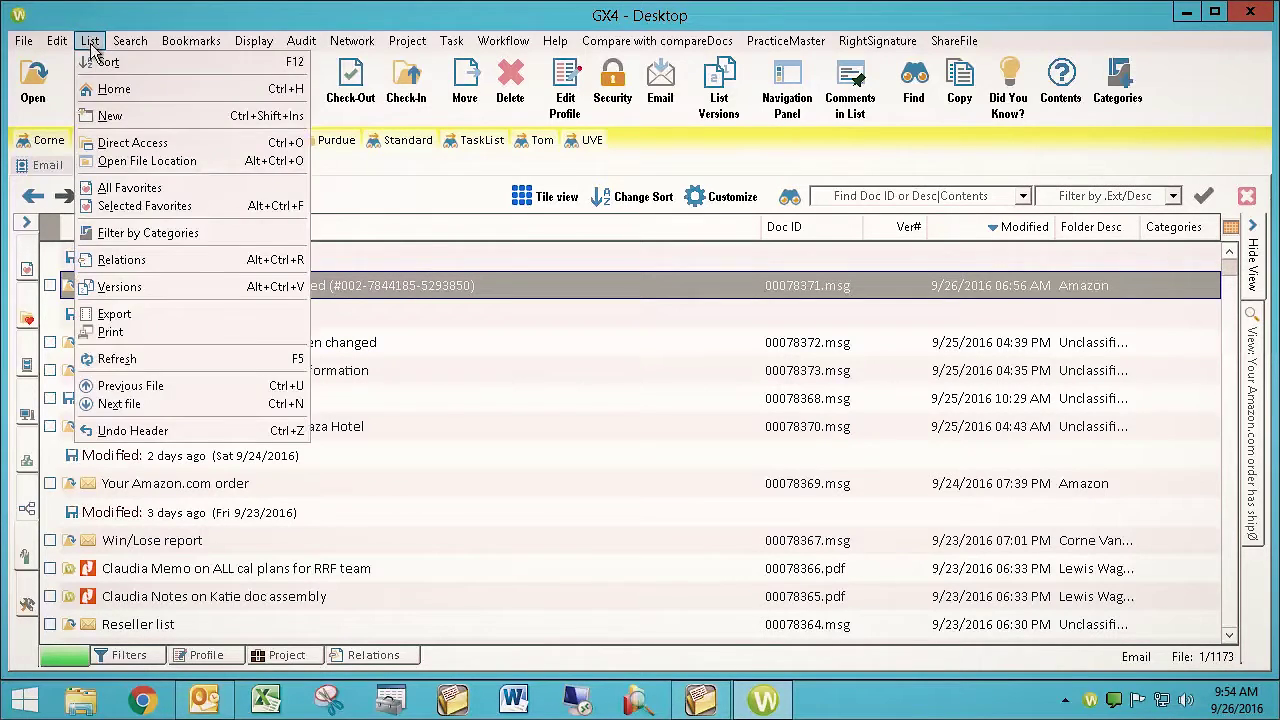
left_click(176, 317)
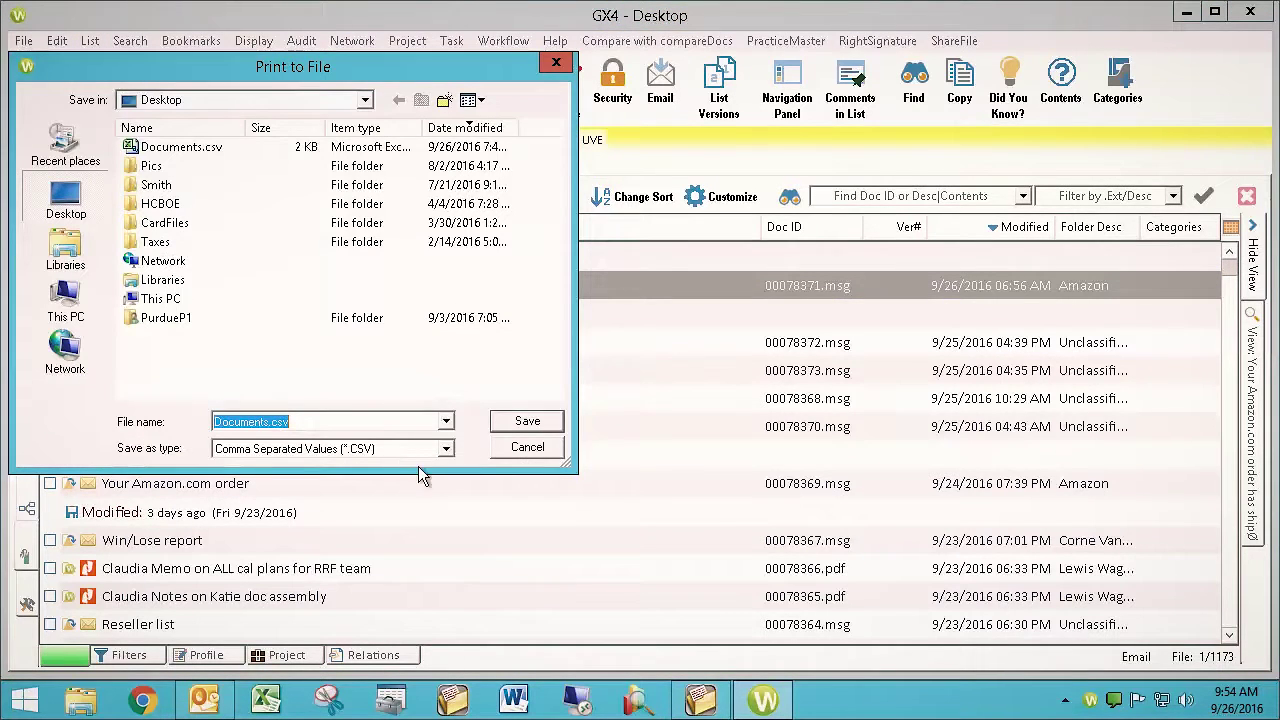
left_click(523, 449)
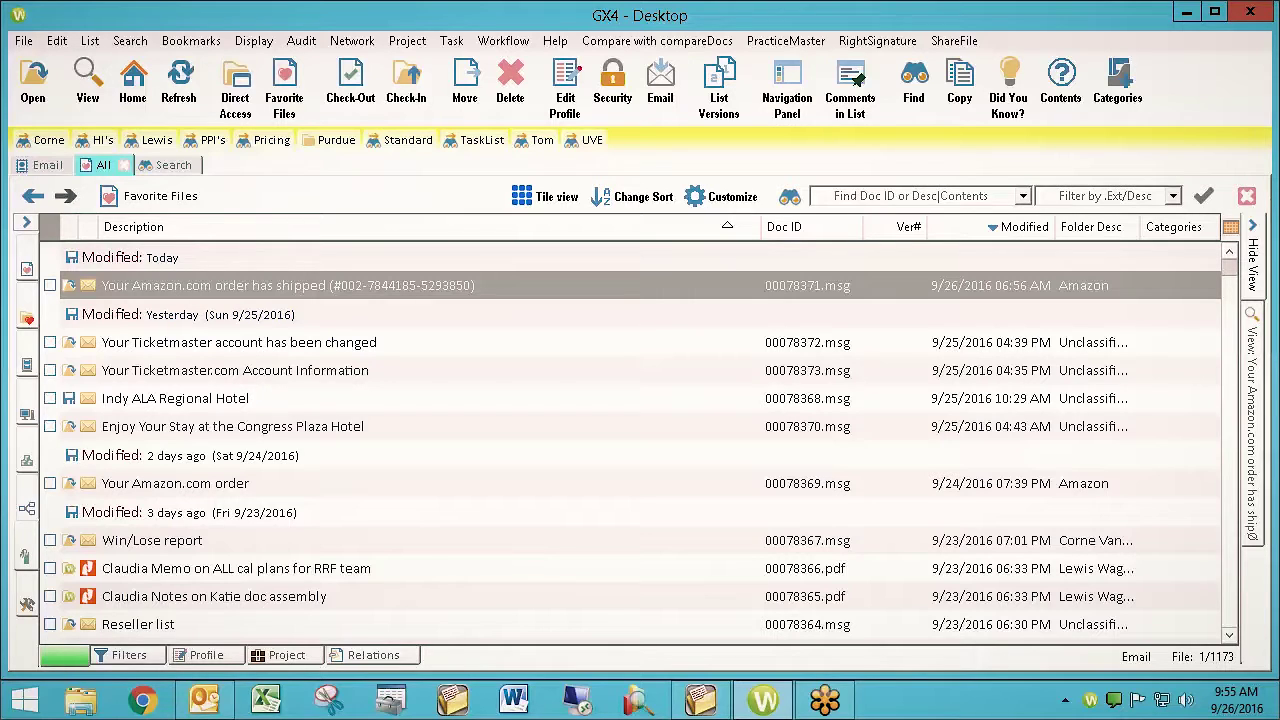
Insert the Folder Code cabinet field as a column and place it directly before the Folder Desc column
right_click(55, 229)
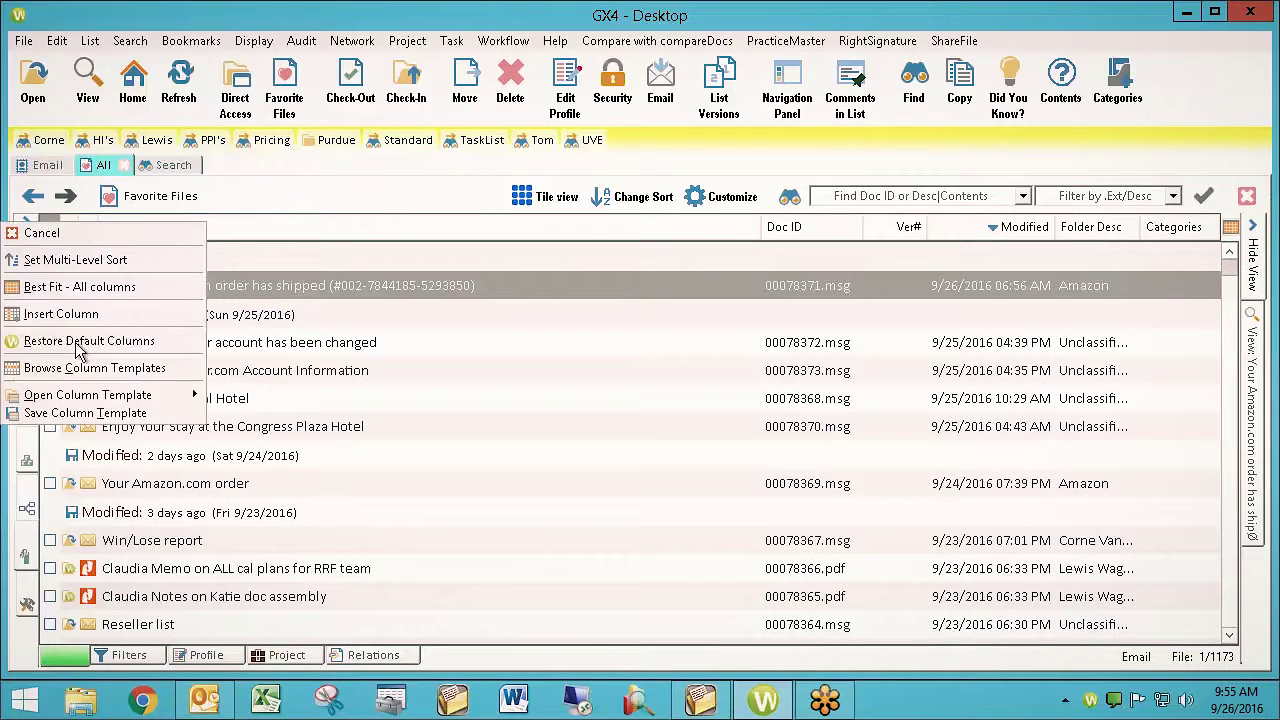
mouse_move(88, 318)
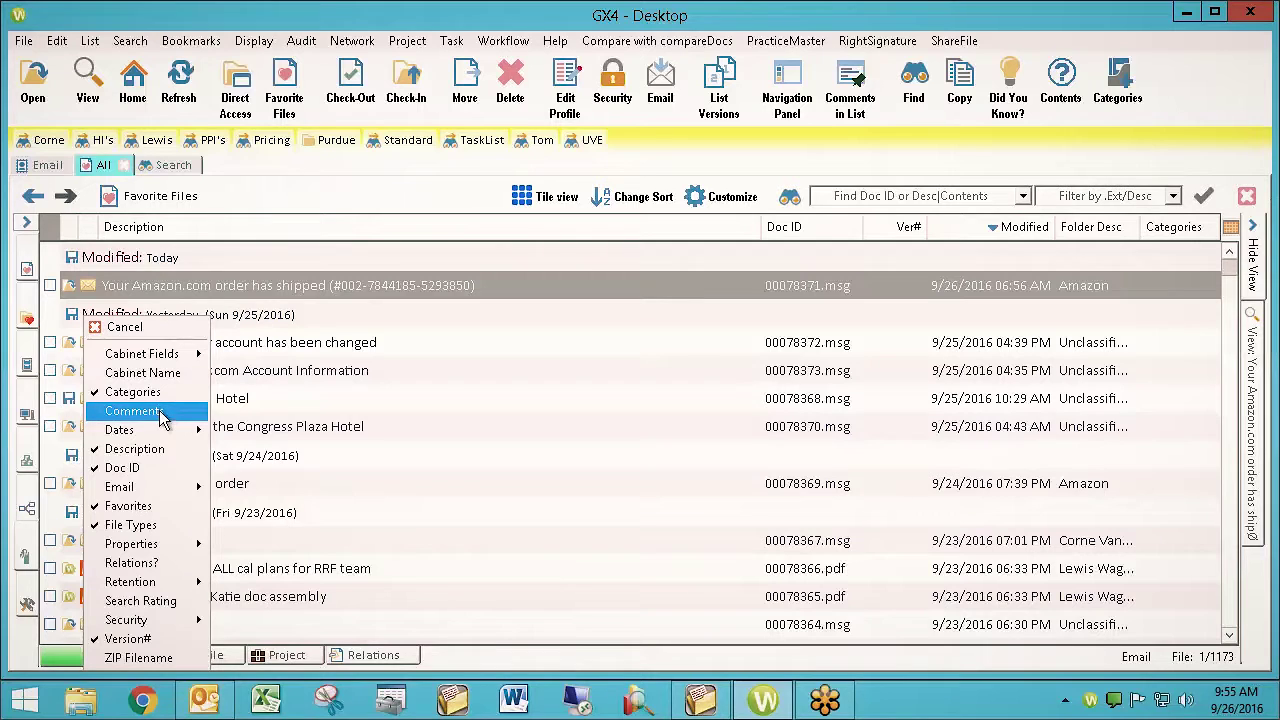
mouse_move(178, 356)
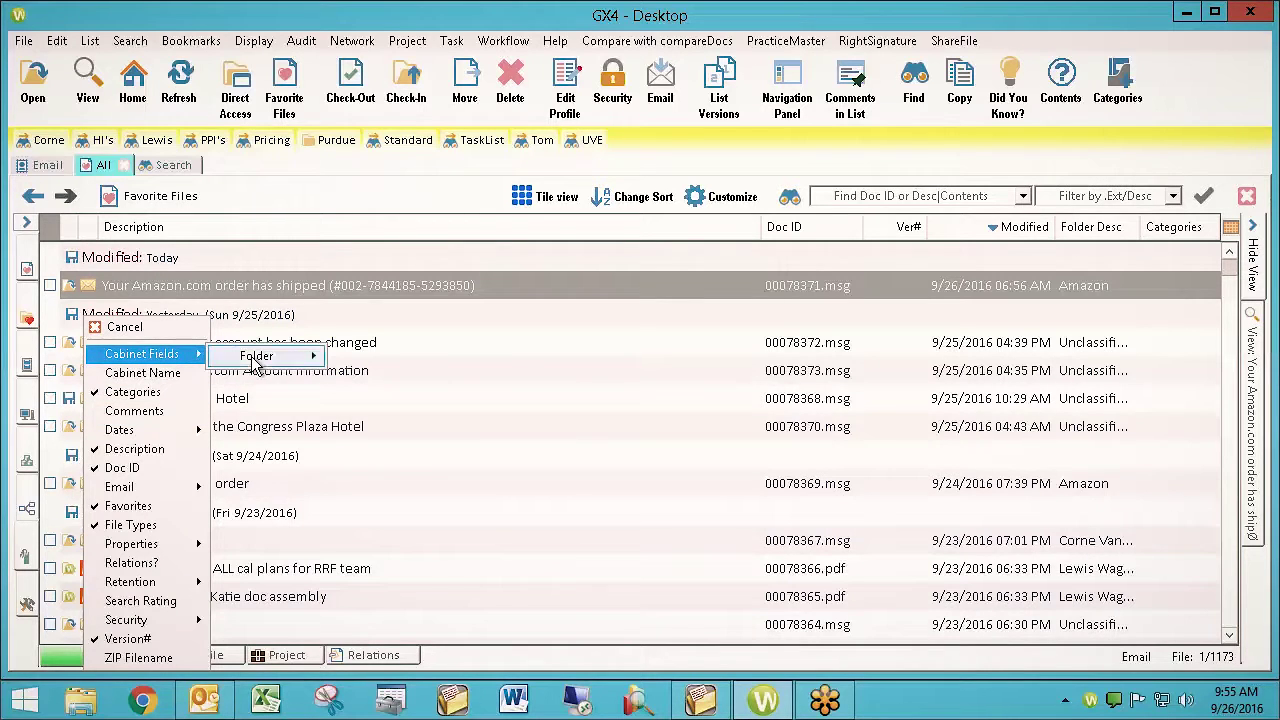
mouse_move(257, 365)
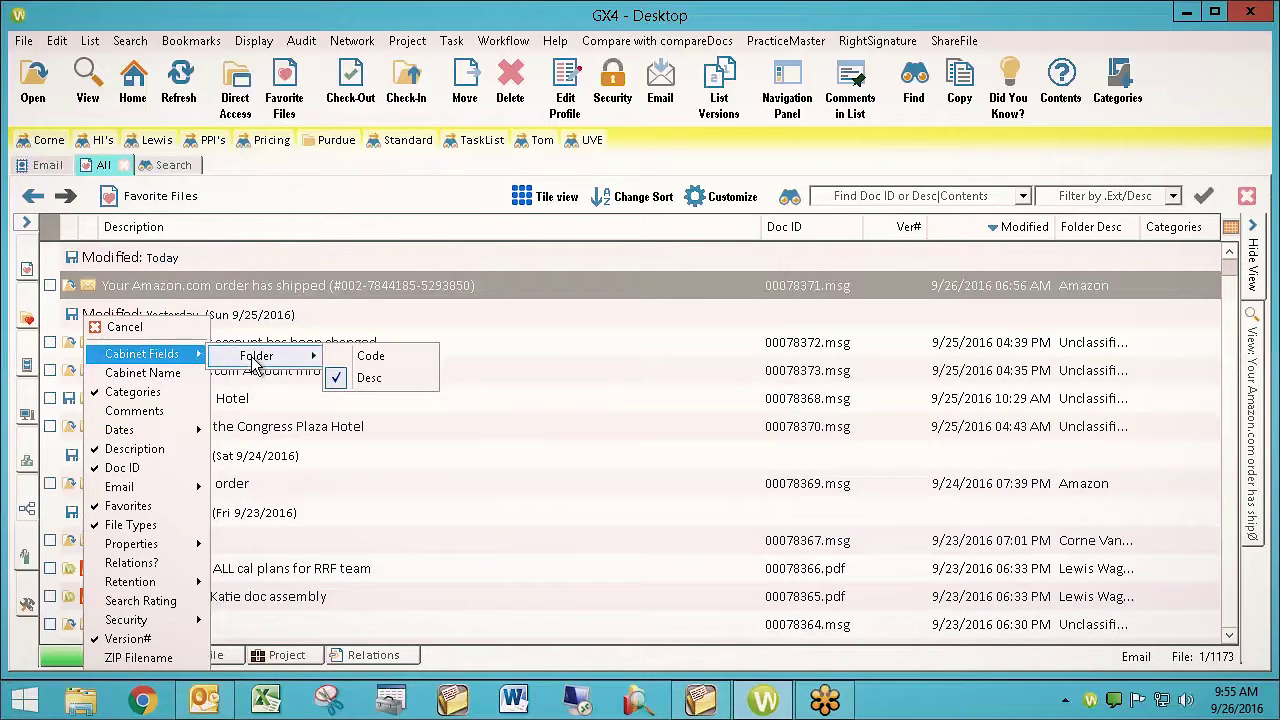
left_click(362, 358)
left_click_drag(82, 226, 1105, 226)
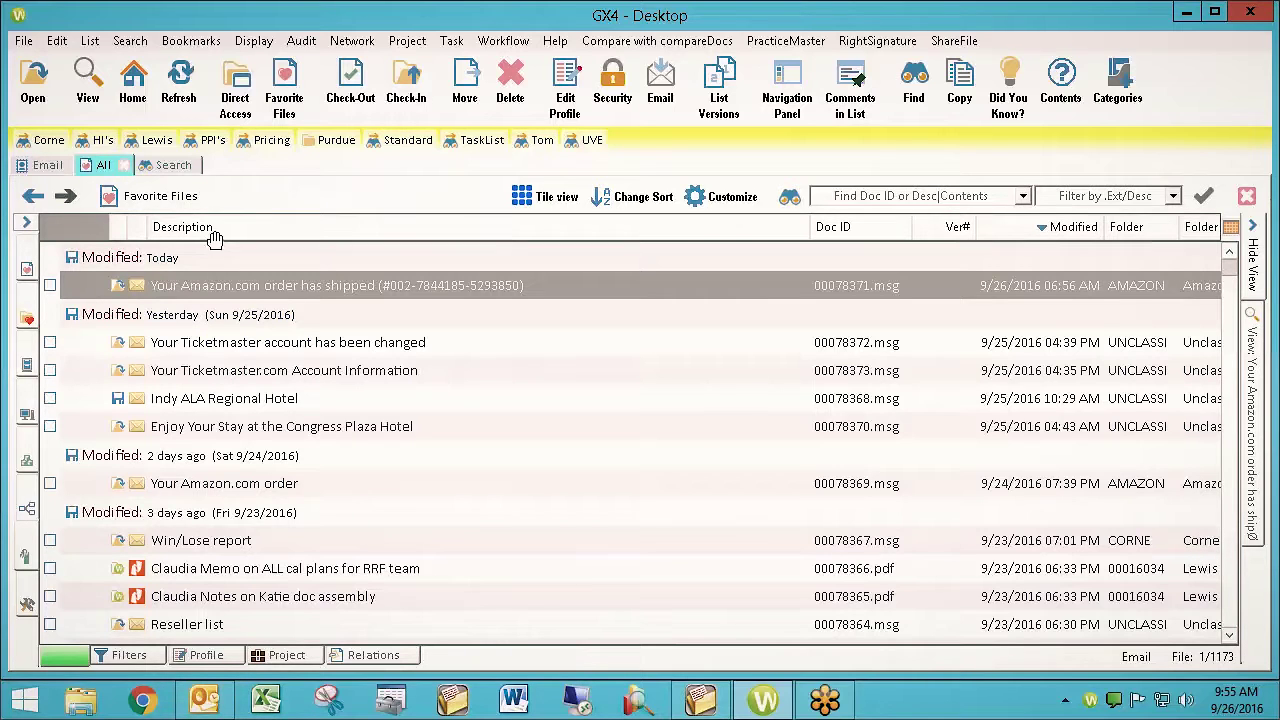
Export the file list to the desktop as Documents.csv, replacing the existing file, and open the exported file
left_click(90, 41)
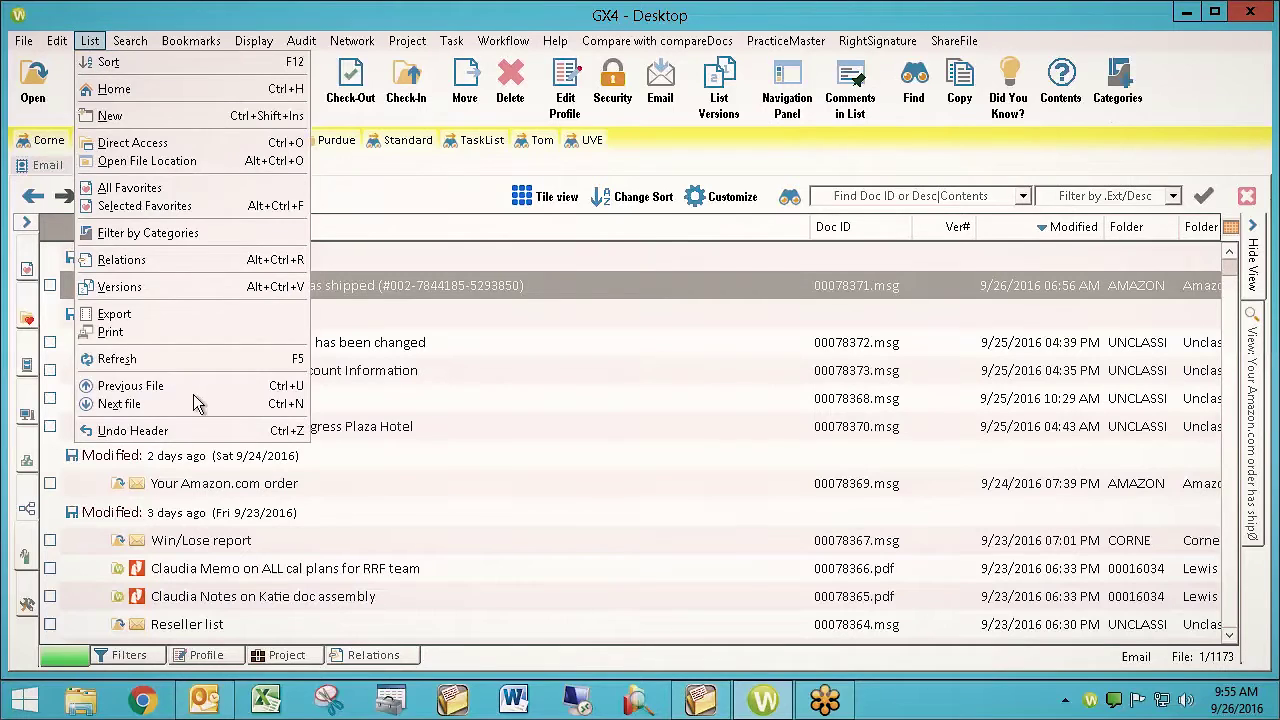
left_click(155, 315)
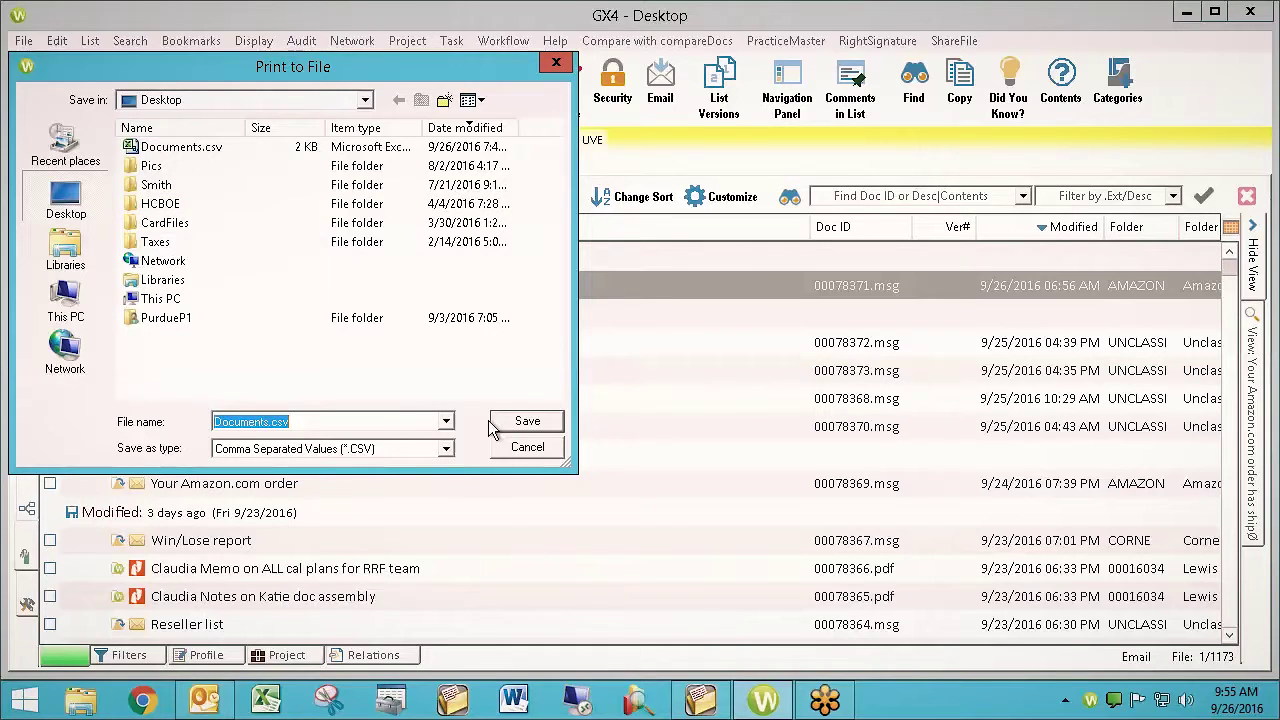
left_click(525, 424)
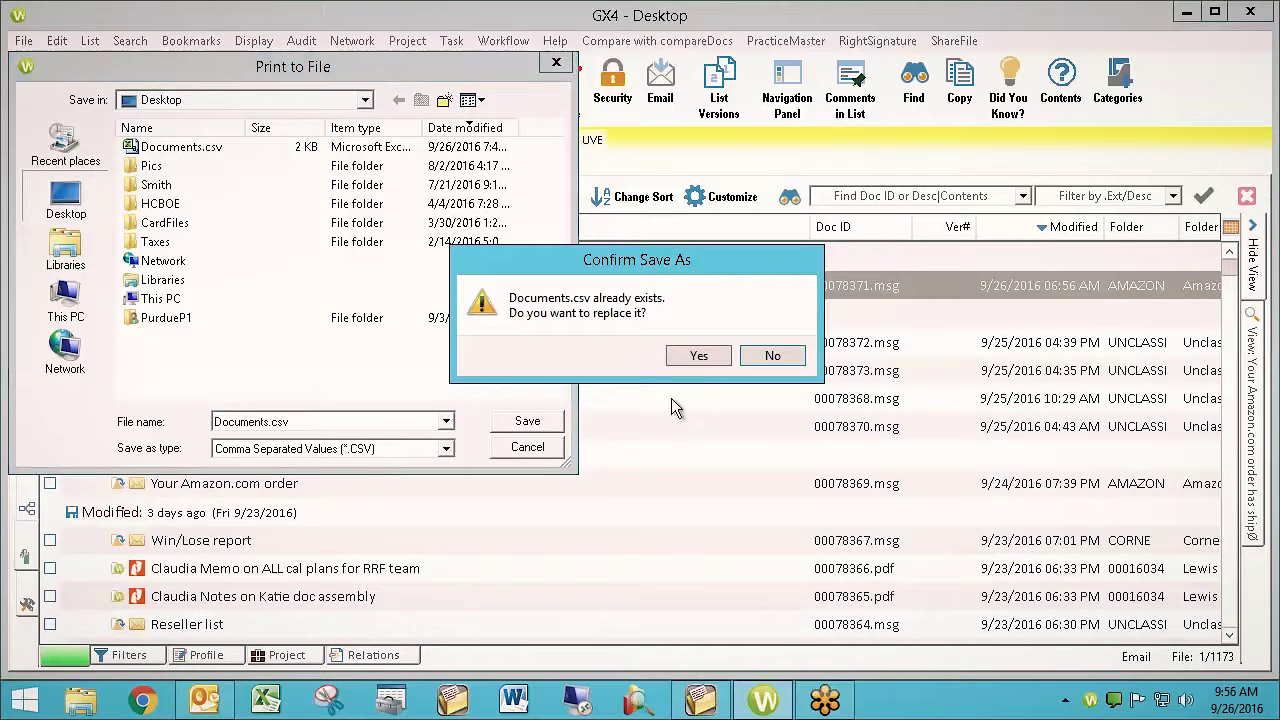
left_click(683, 357)
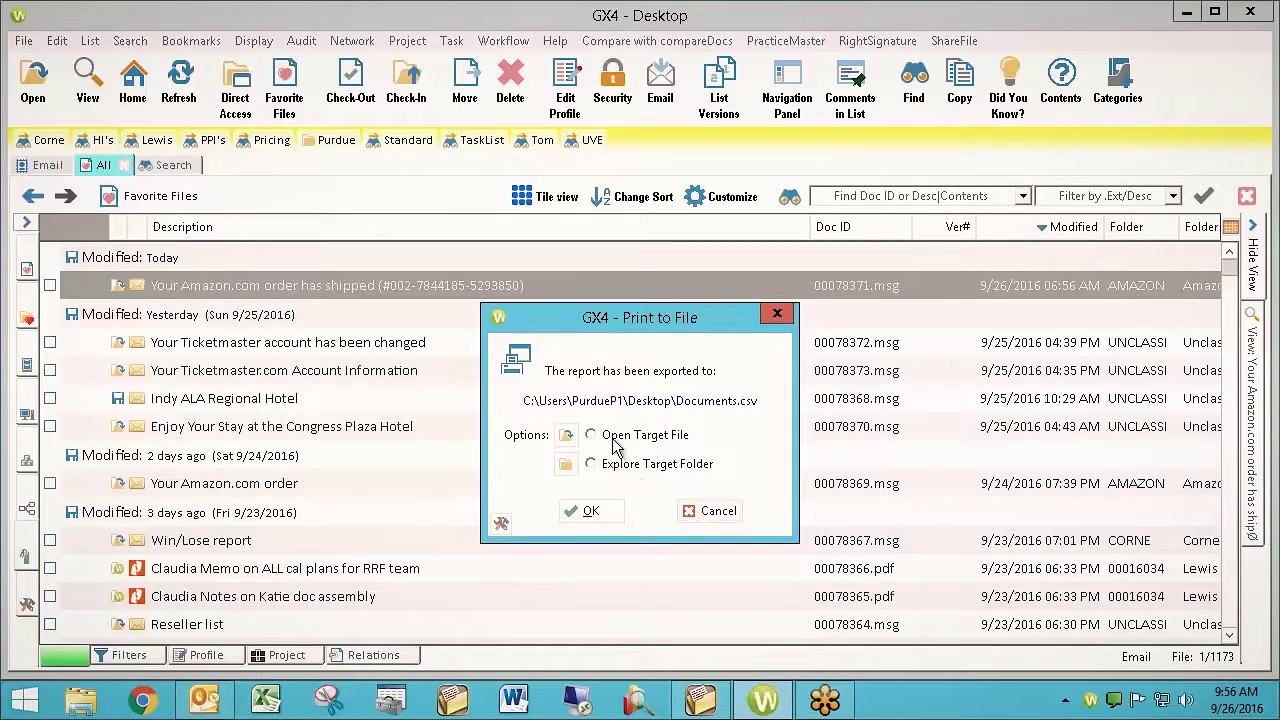
left_click(592, 512)
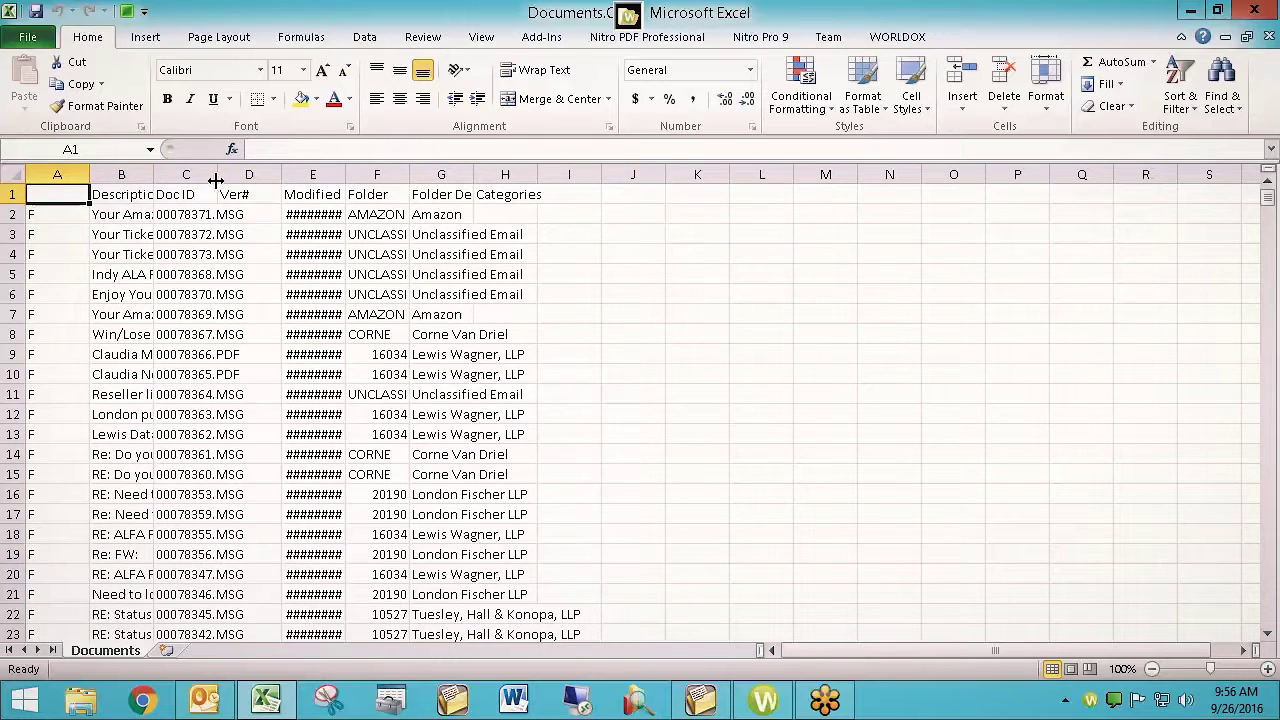
Auto-fit the width of all columns in the exported Documents sheet
left_click(12, 177)
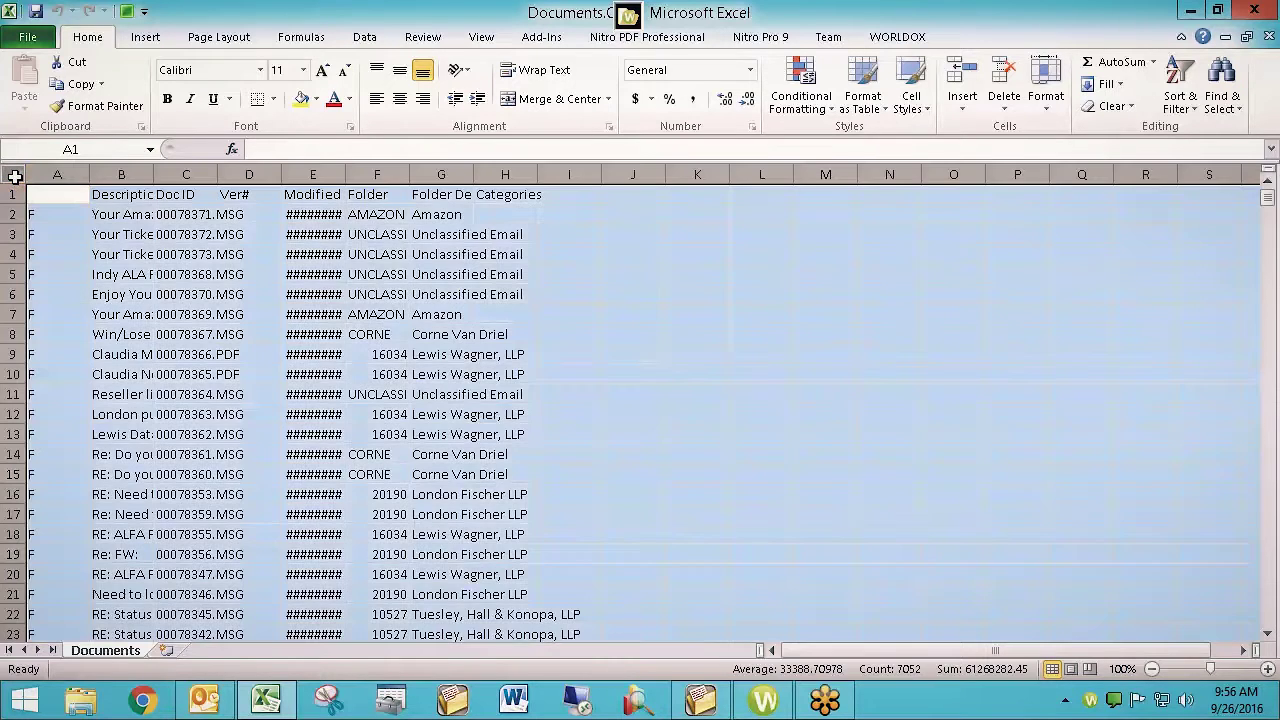
double_click(88, 178)
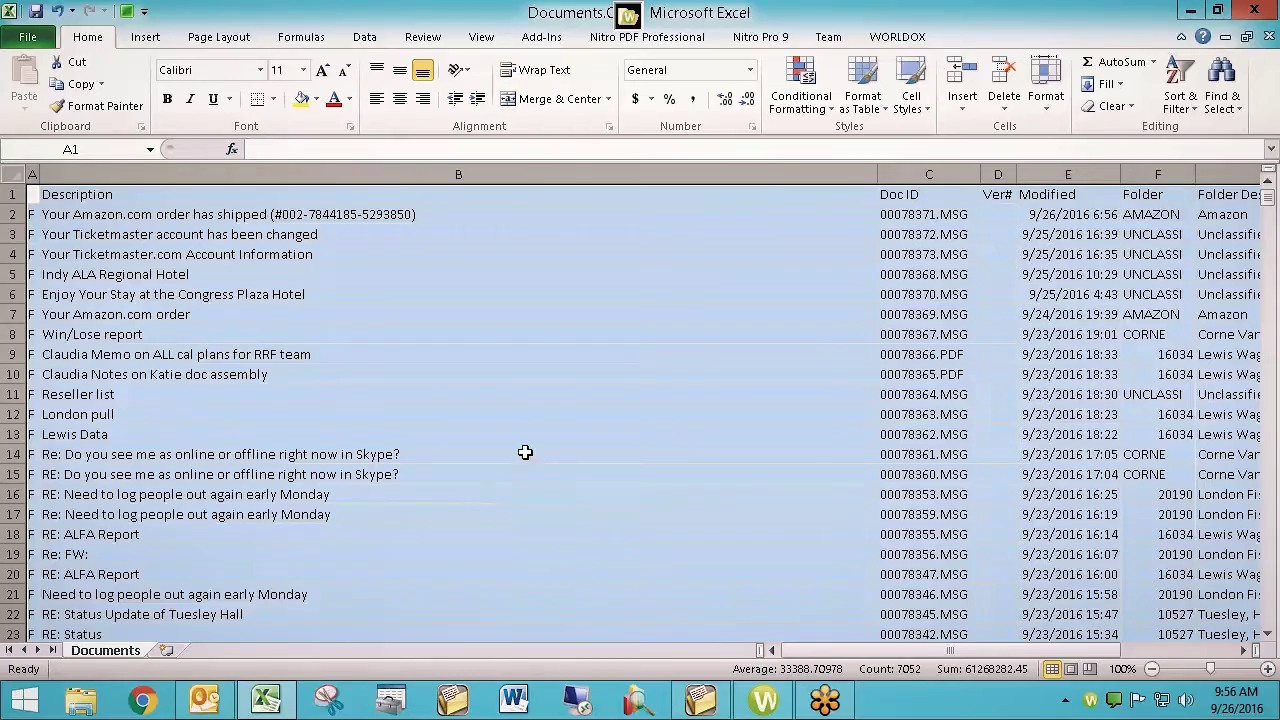
left_click(672, 516)
Look through the exported rows and check the Modified date of the "Your Ticketmaster account has been changed" entry
scroll(698, 538, "down", 11)
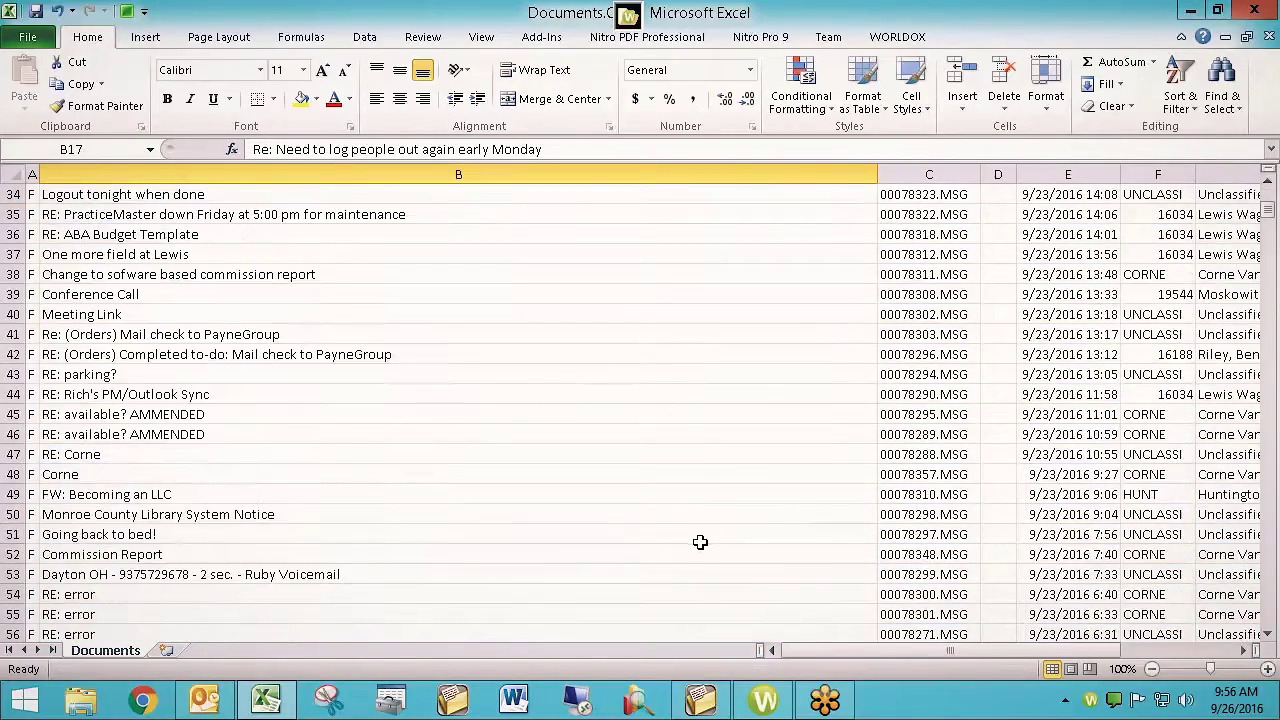
scroll(700, 542, "down", 5)
scroll(695, 538, "up", 16)
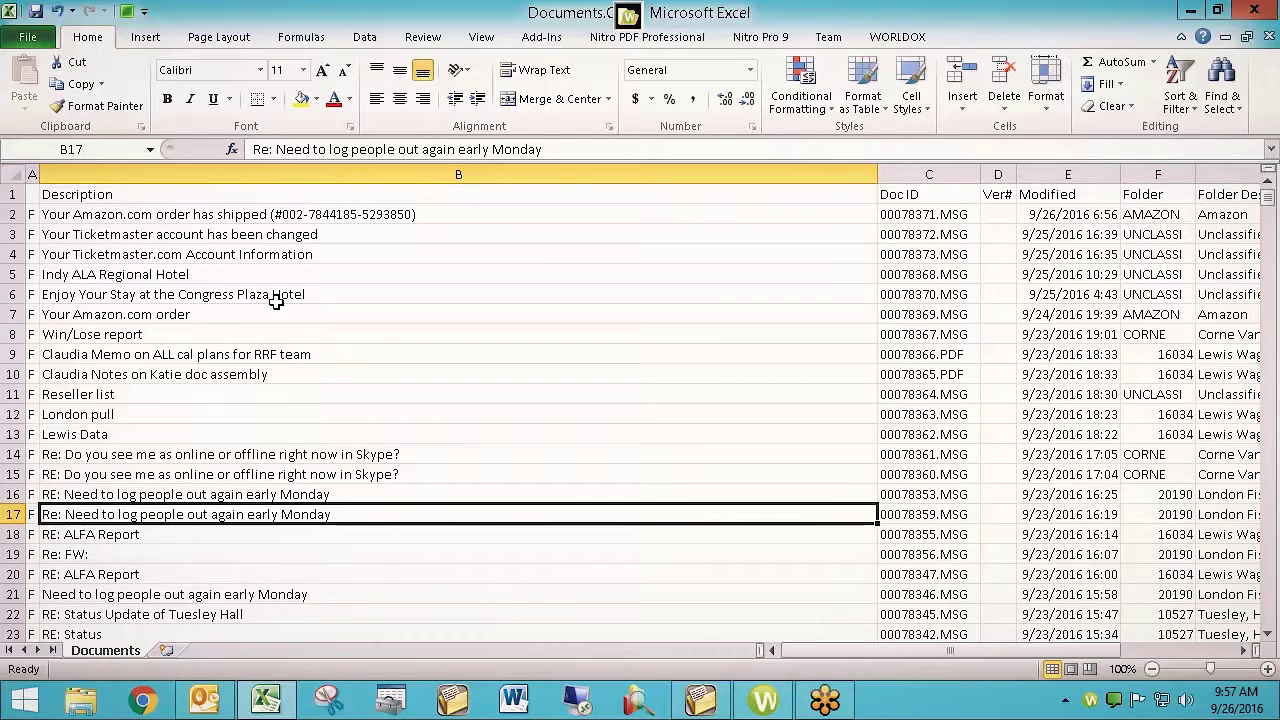
left_click(1062, 232)
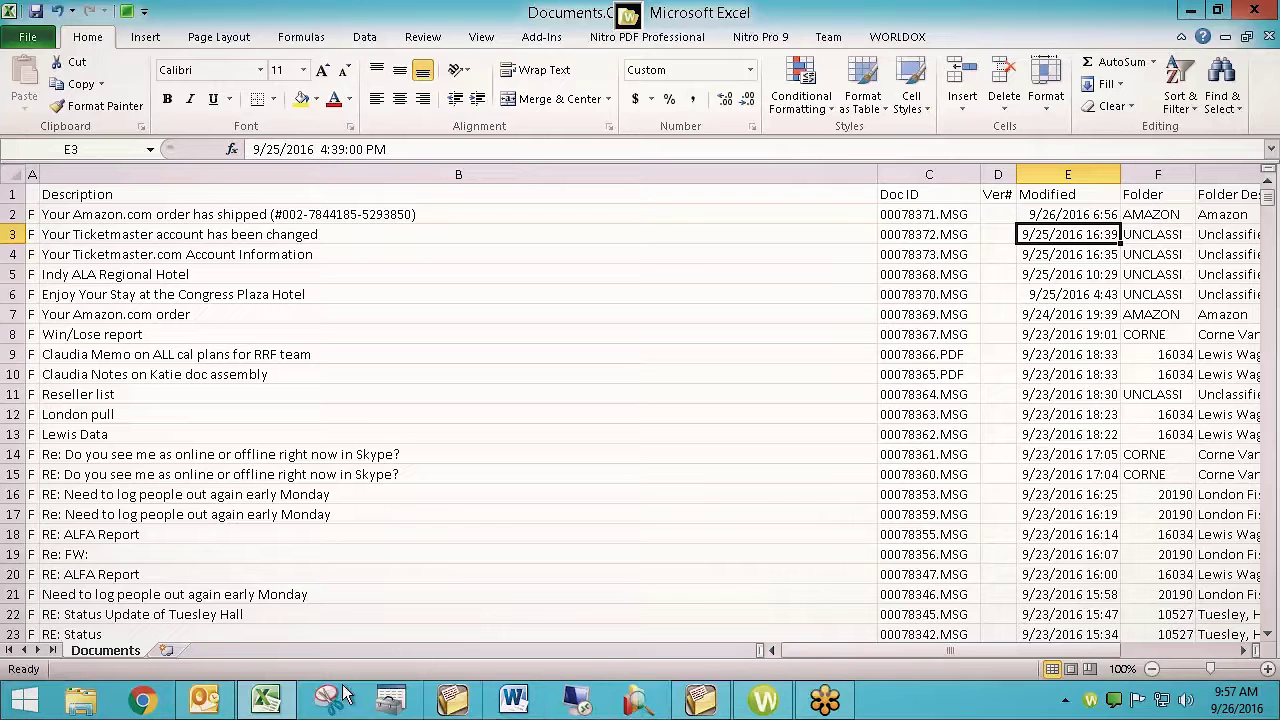
Switch back to Worldox and examine which columns can be inserted into the Favorite Files list, including the Retention fields
left_click(752, 705)
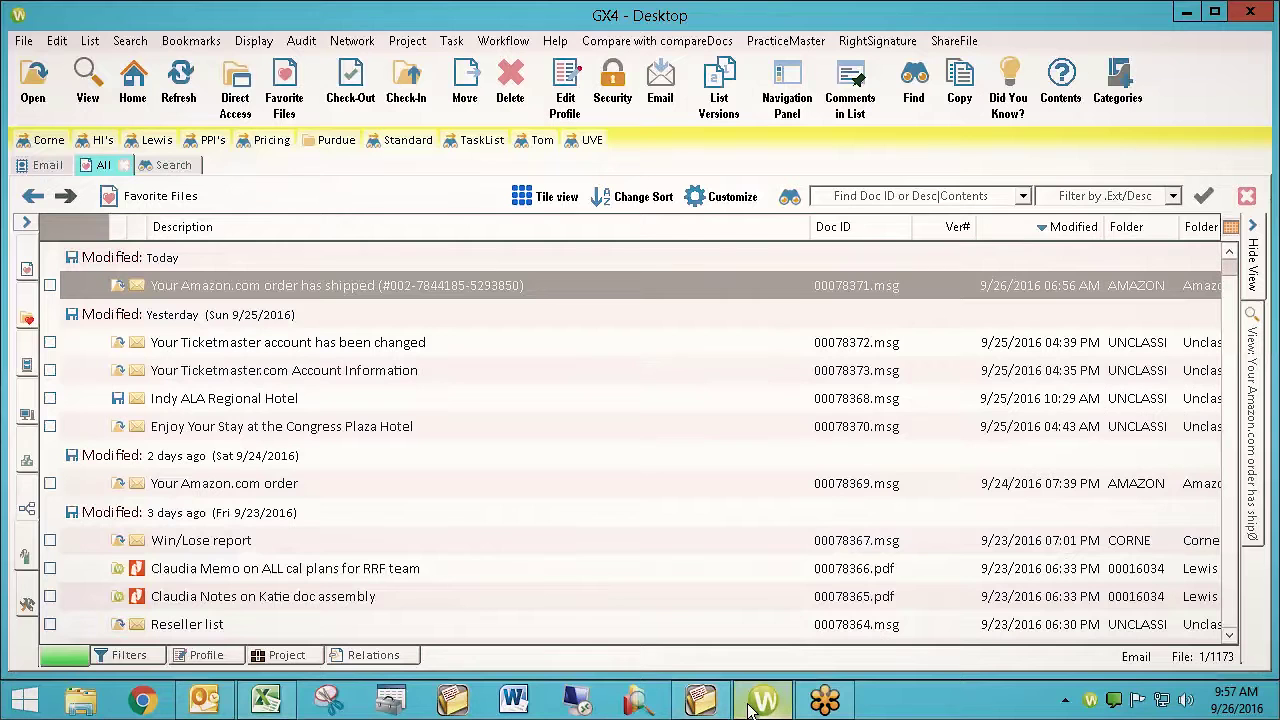
right_click(55, 236)
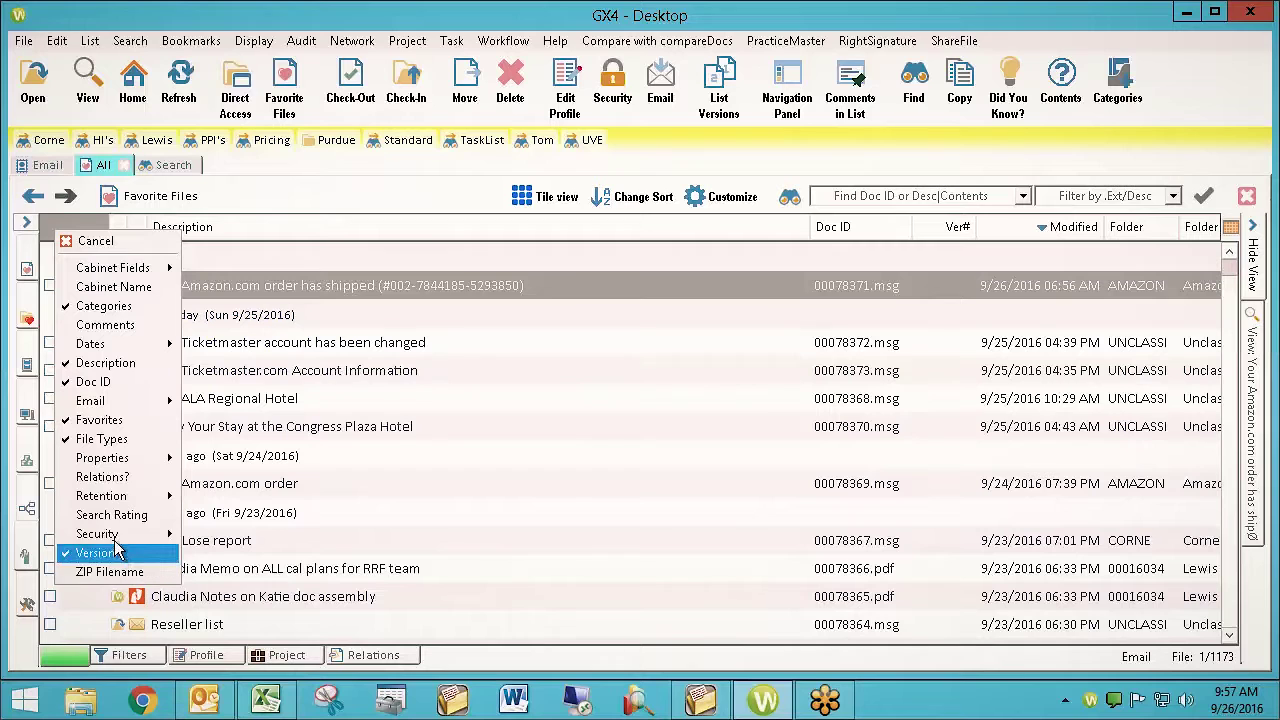
mouse_move(117, 540)
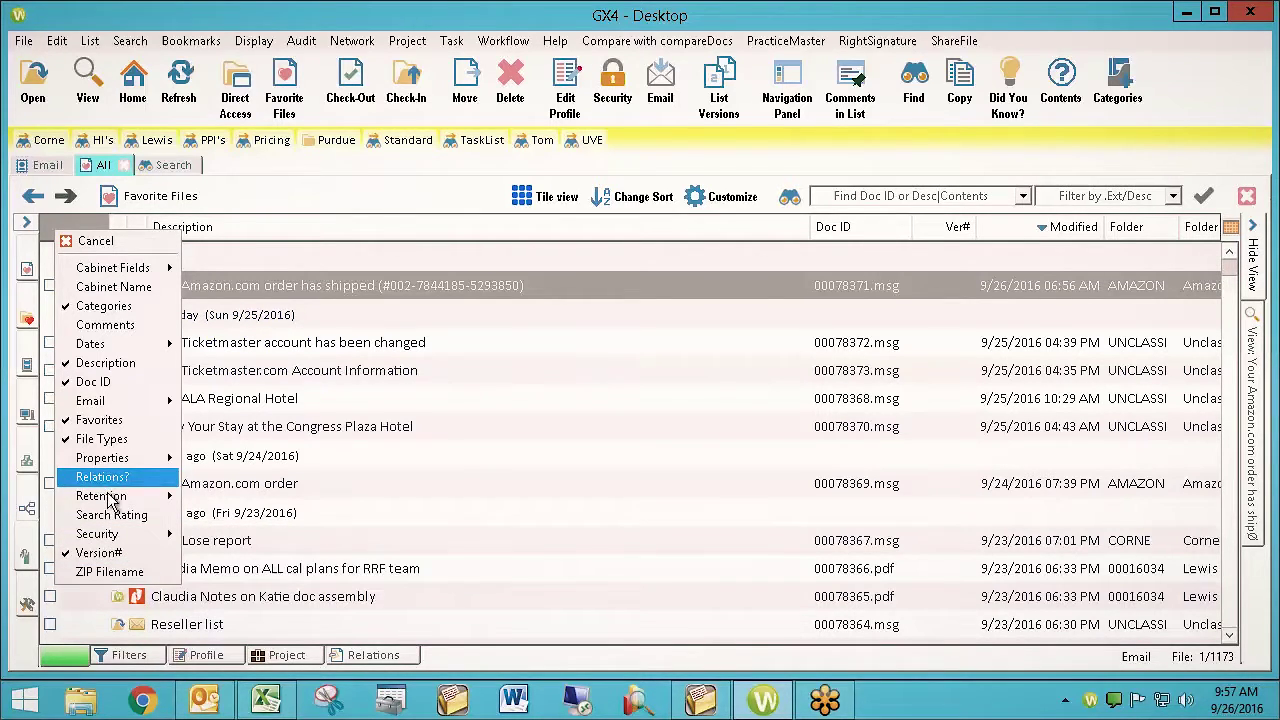
mouse_move(110, 500)
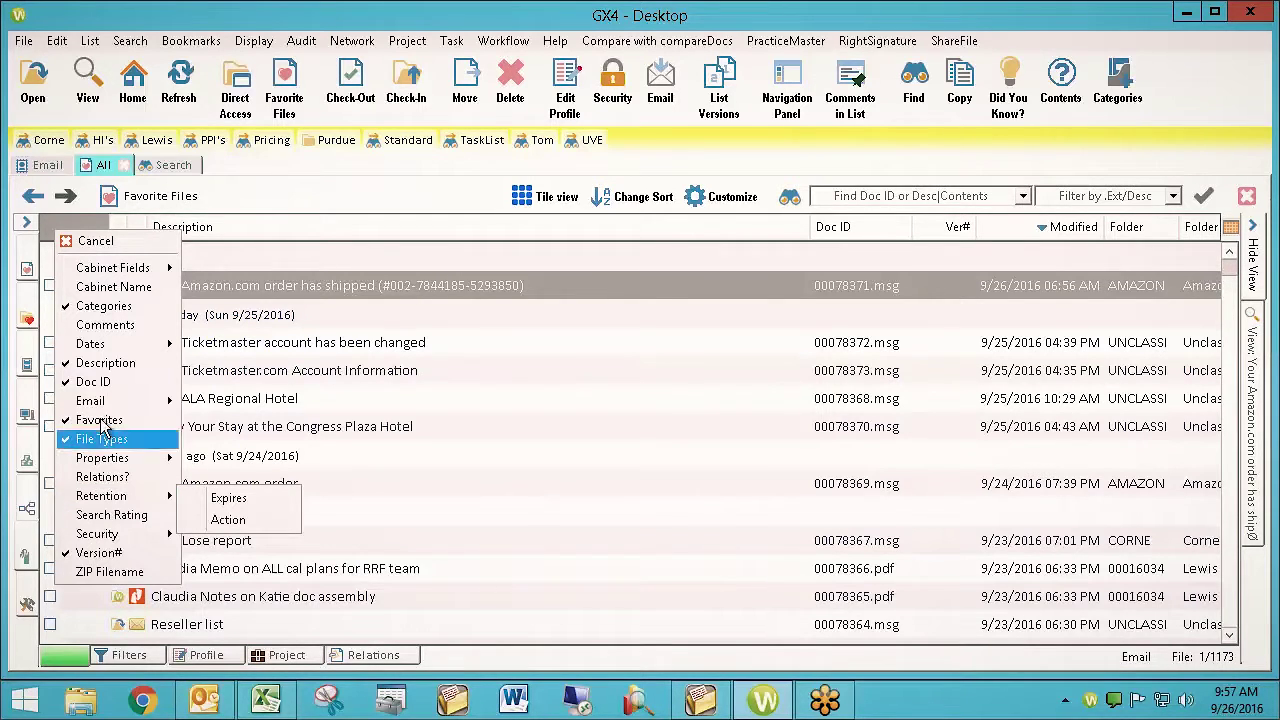
mouse_move(103, 406)
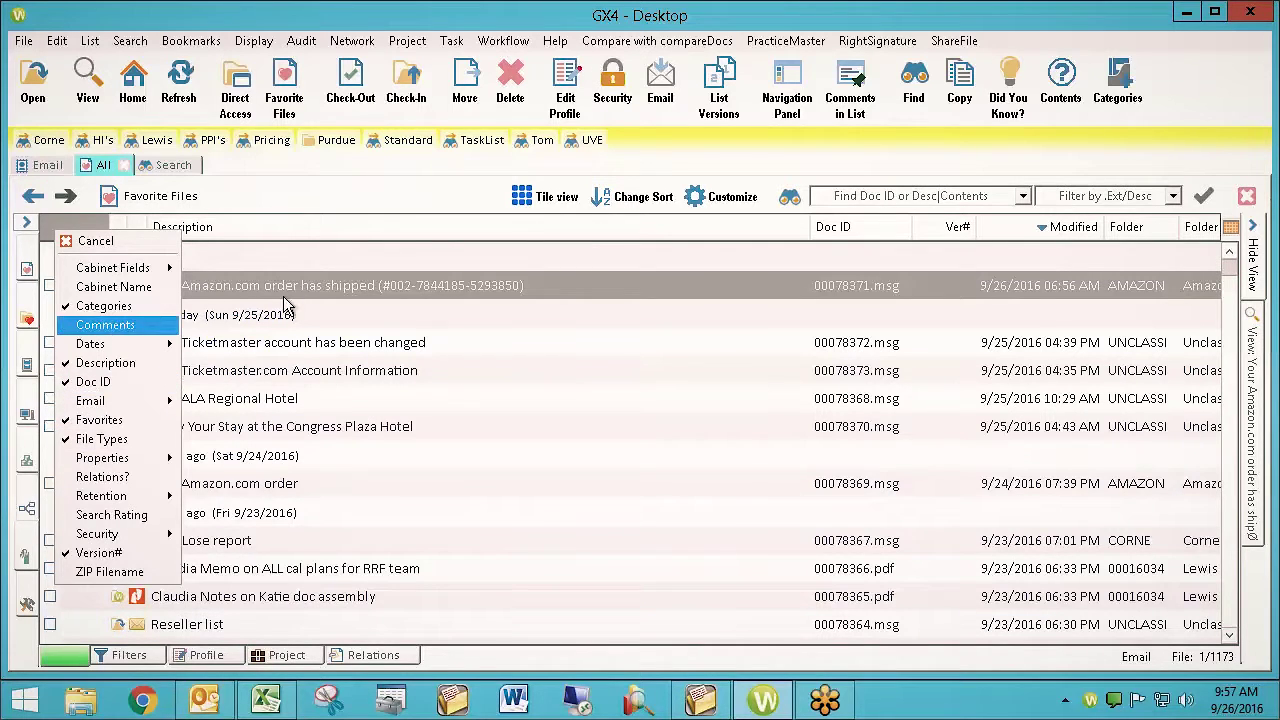
left_click(353, 186)
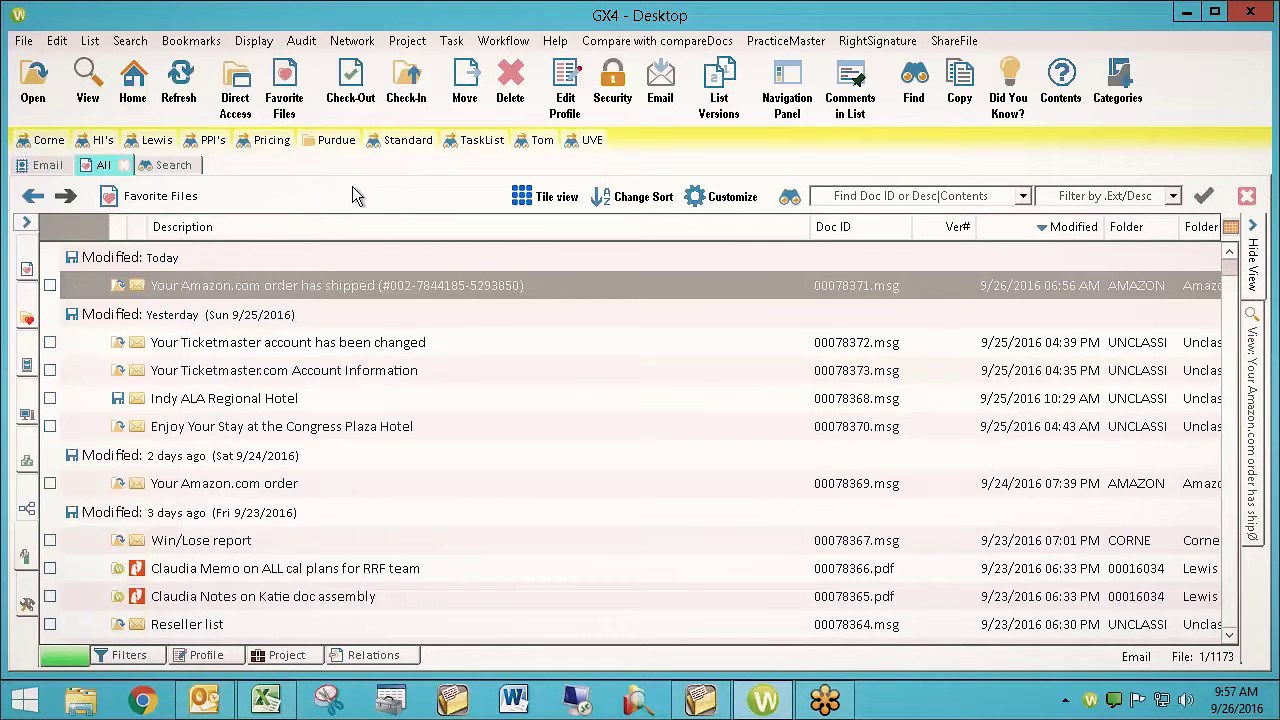